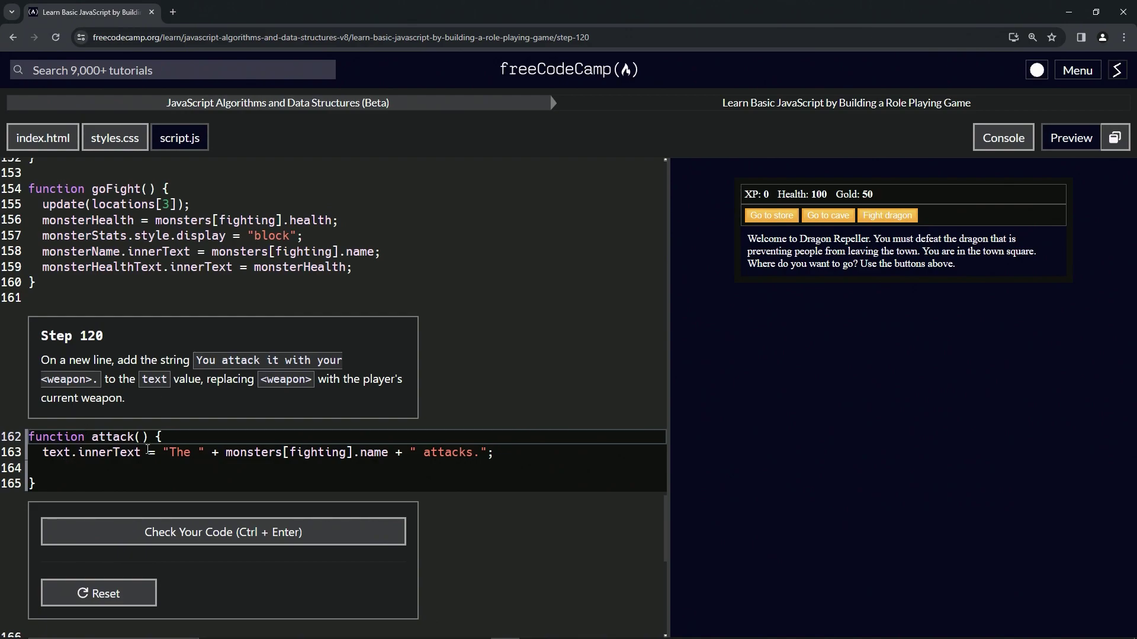
Step: Copy line 163's text.innerText assignment onto line 164 to start the attack message
{"action": "left_click_drag", "start_coordinate": [162, 452], "coordinate": [29, 453]}
{"action": "key", "text": "ctrl+c"}
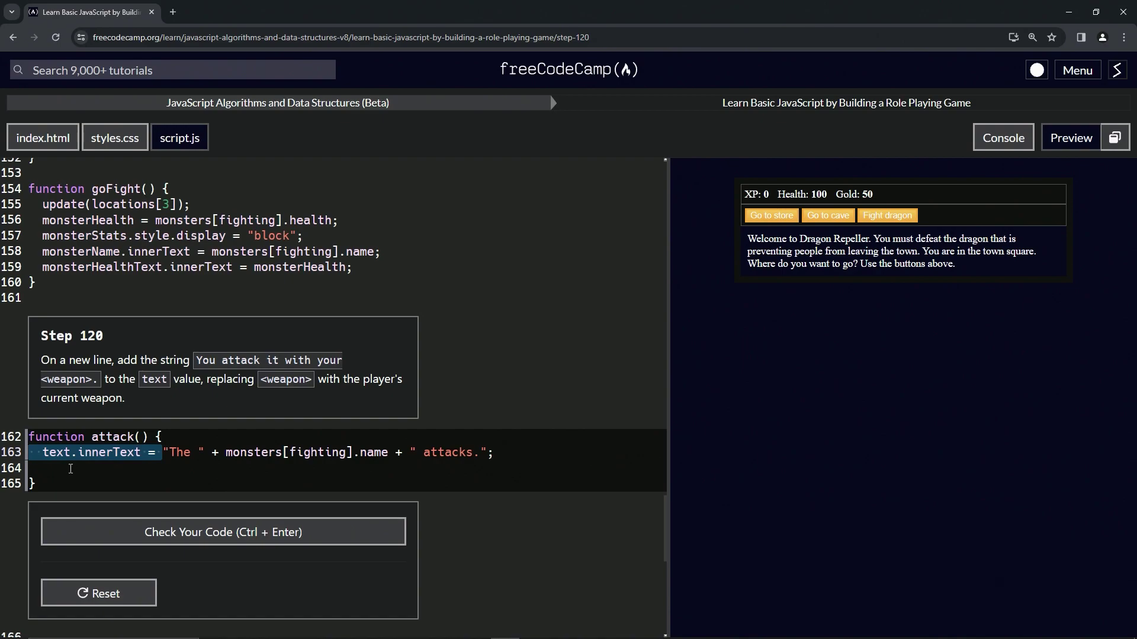
{"action": "key", "text": "BackSpace"}
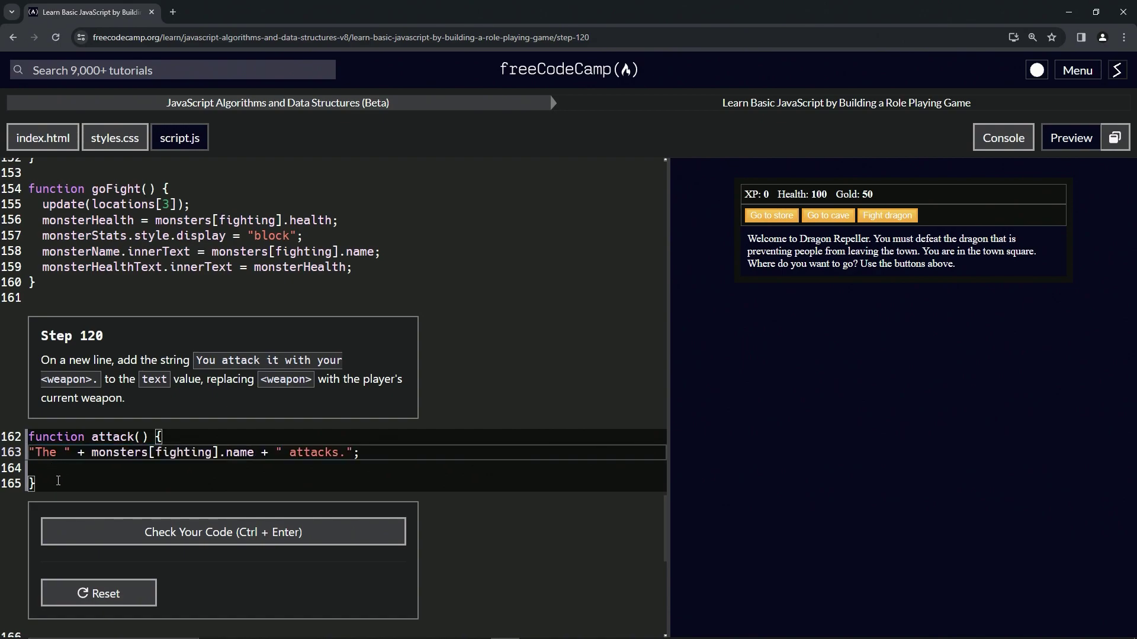
{"action": "key", "text": "ctrl+z"}
{"action": "left_click", "coordinate": [51, 467]}
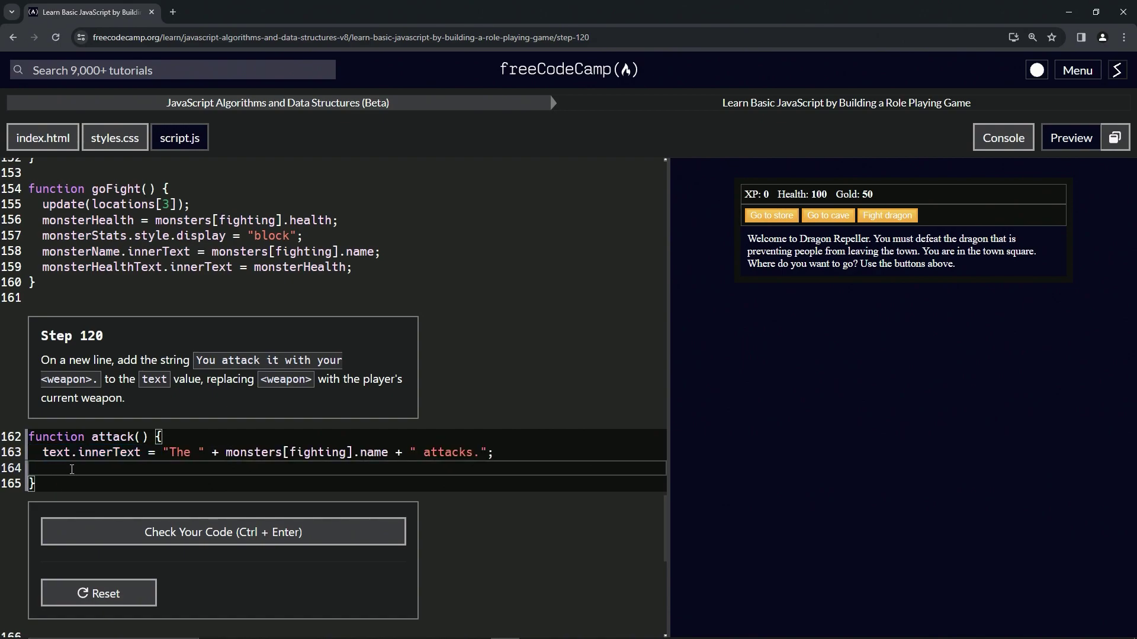
{"action": "key", "text": "ctrl+v"}
{"action": "left_click", "coordinate": [147, 468]}
{"action": "type", "text": "+= "}
{"action": "type", "text": "\""}
{"action": "type", "text": " You attack it"}
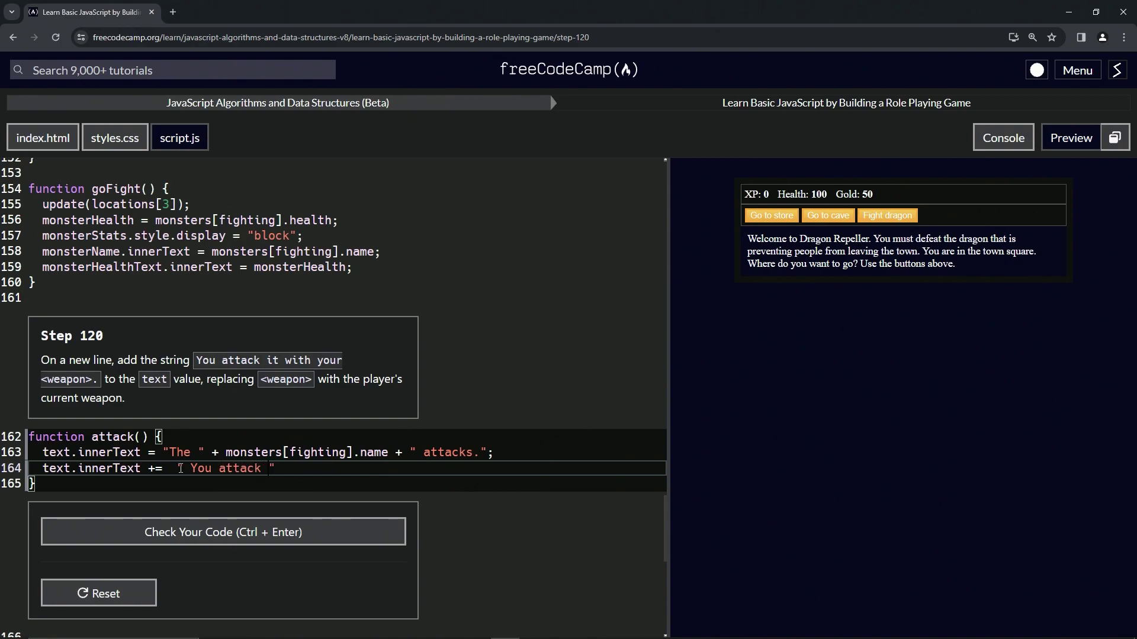
{"action": "type", "text": " with your"}
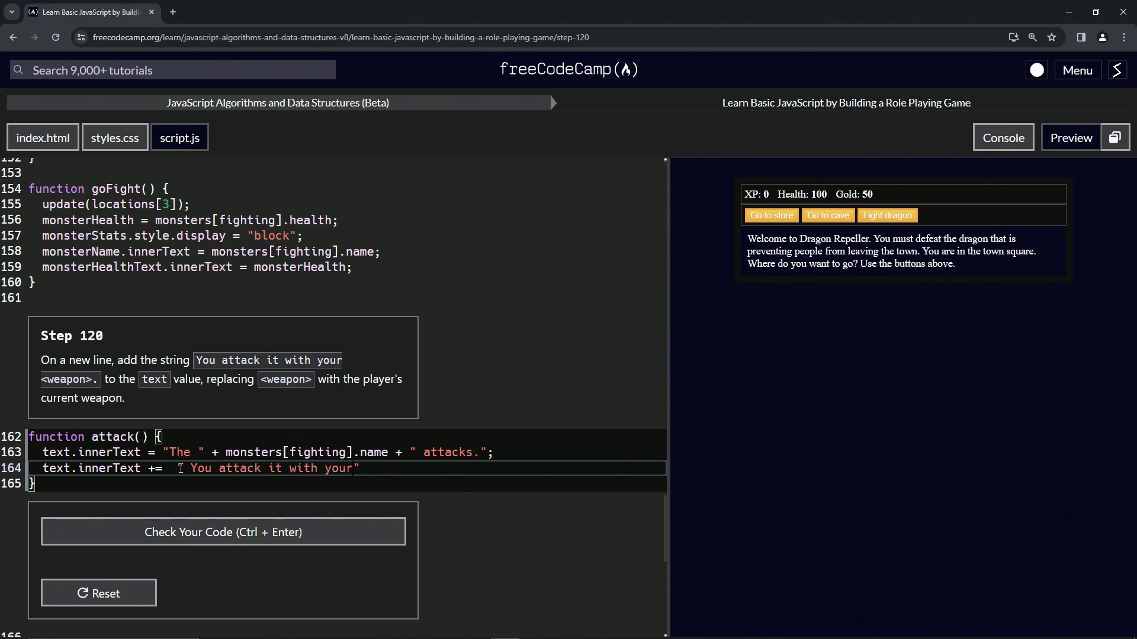
{"action": "type", "text": " \" "}
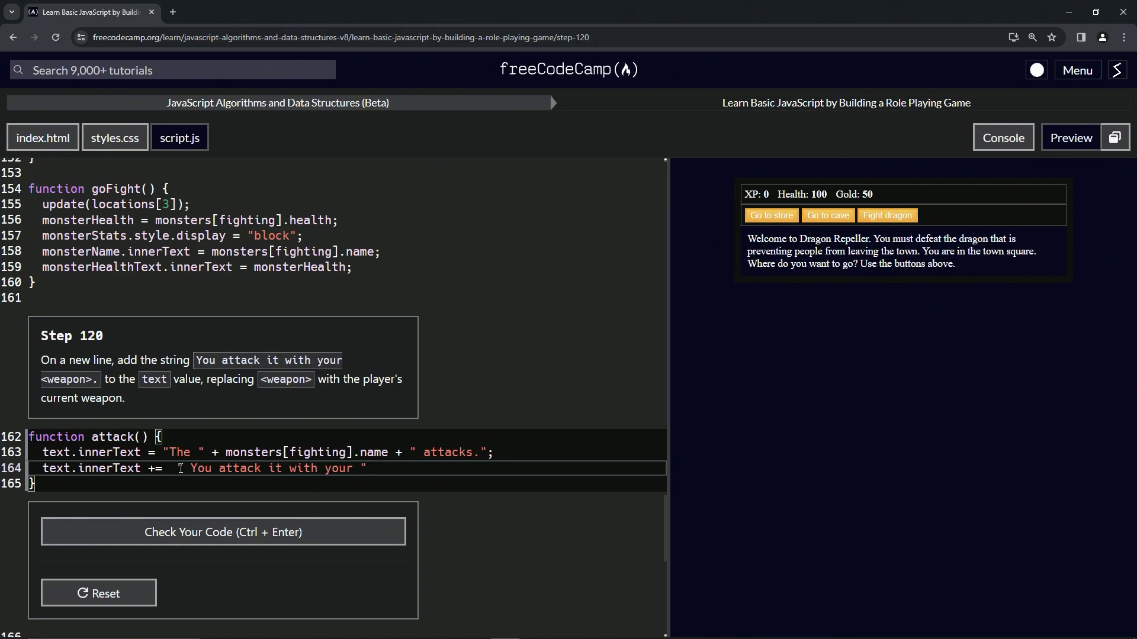
{"action": "type", "text": "+"}
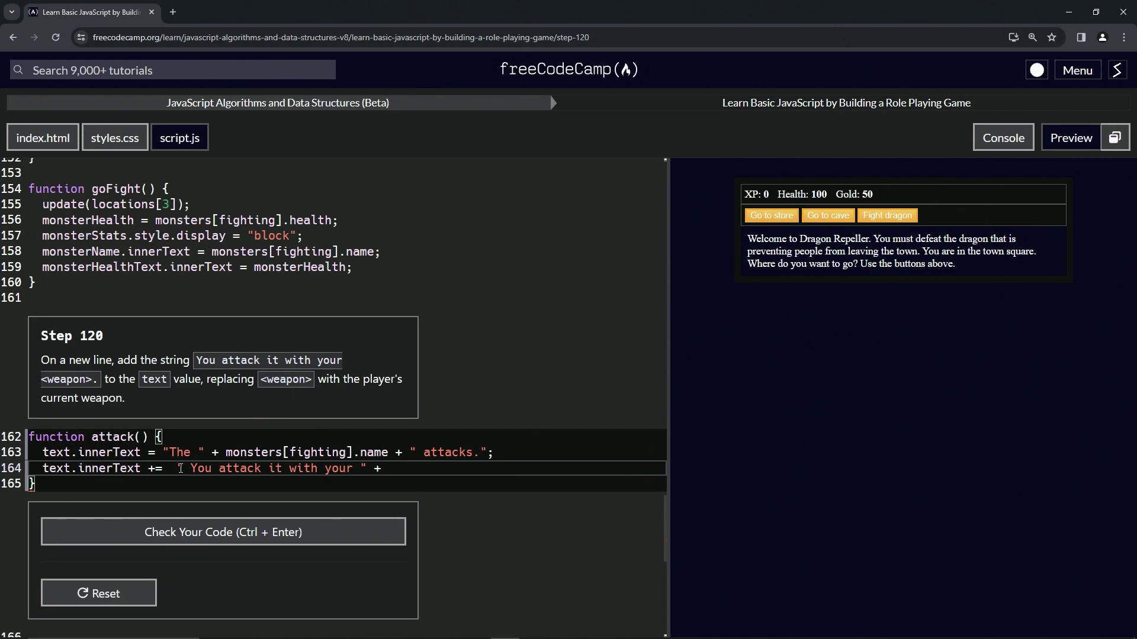
{"action": "type", "text": "+ "}
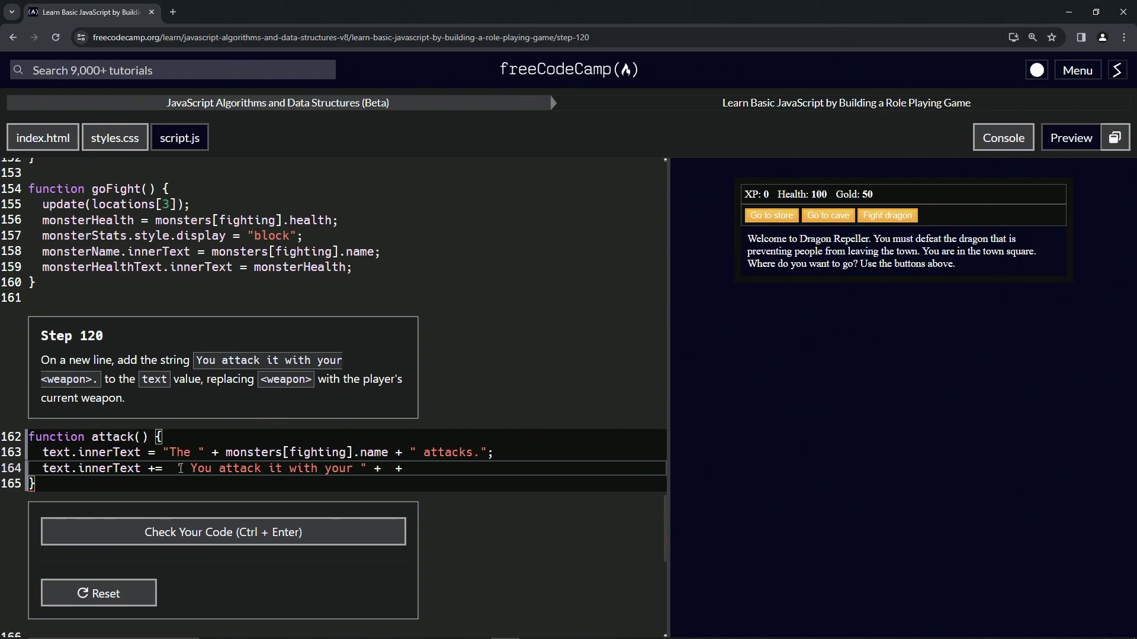
{"action": "type", "text": "\"."}
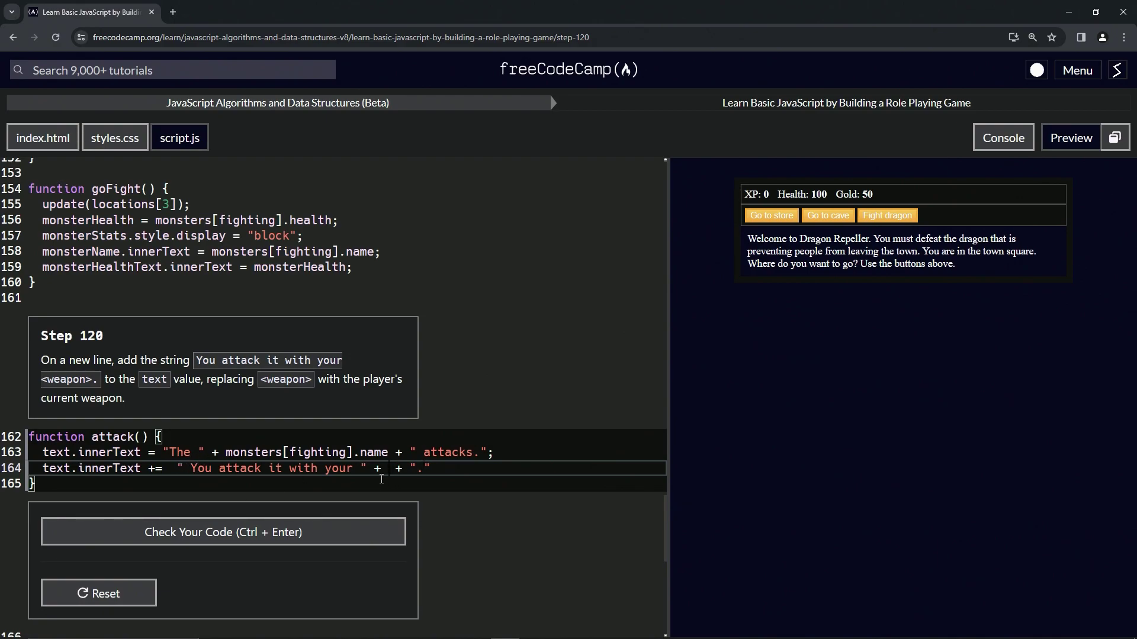
{"action": "scroll", "coordinate": [301, 430], "scroll_direction": "up", "scroll_amount": 1}
{"action": "scroll", "coordinate": [254, 376], "scroll_direction": "up", "scroll_amount": 1}
{"action": "scroll", "coordinate": [249, 375], "scroll_direction": "up", "scroll_amount": 2}
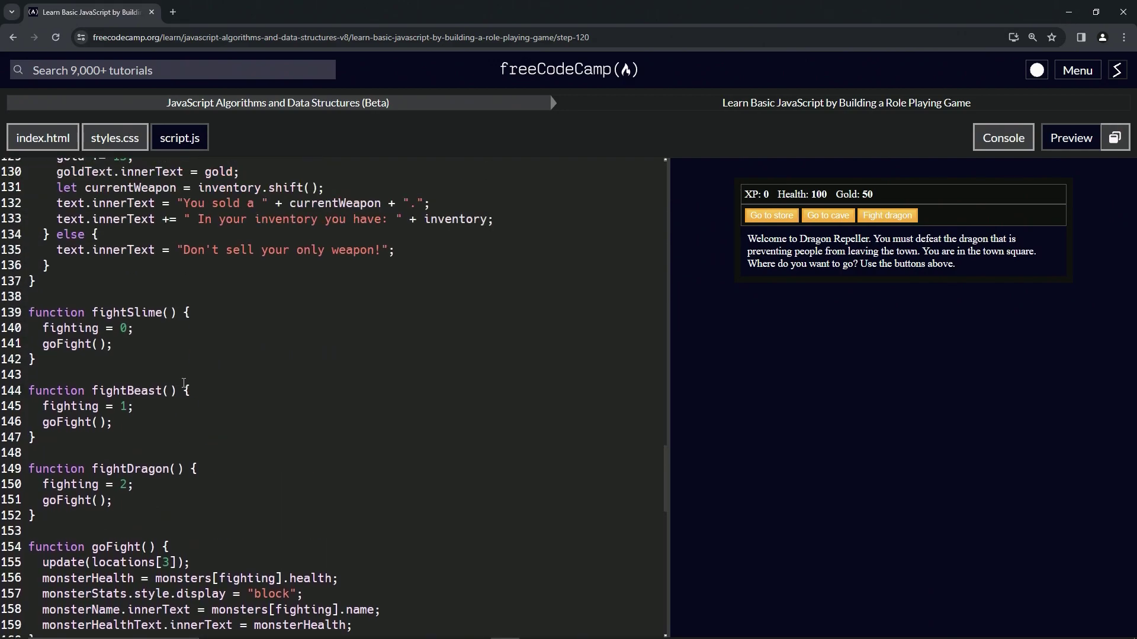
{"action": "scroll", "coordinate": [183, 385], "scroll_direction": "up", "scroll_amount": 2}
{"action": "scroll", "coordinate": [183, 382], "scroll_direction": "up", "scroll_amount": 1}
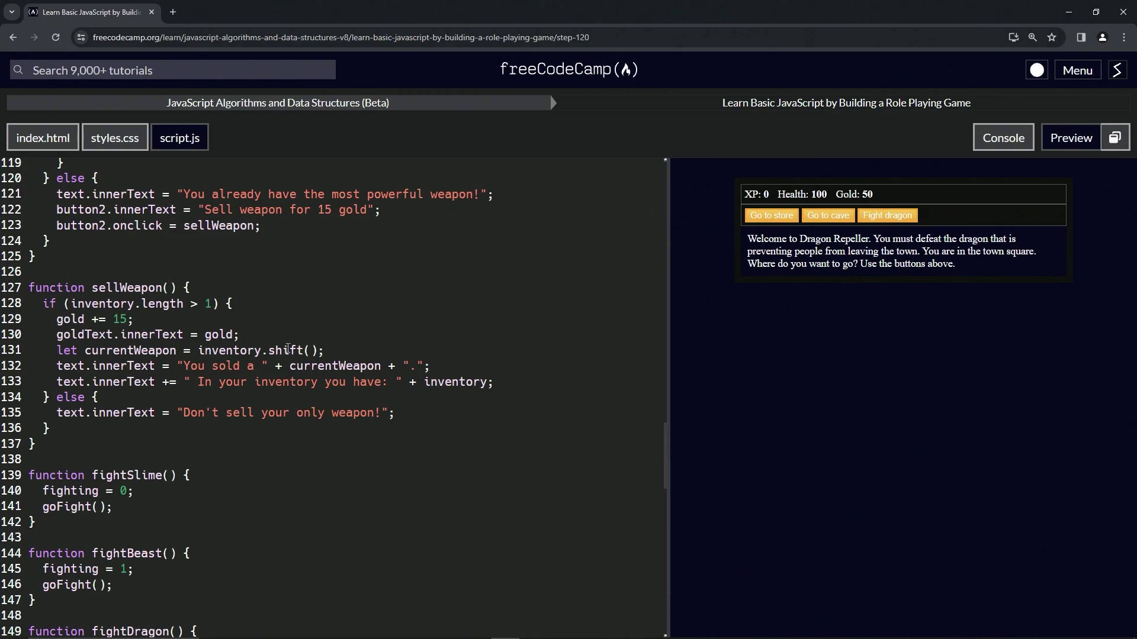
{"action": "scroll", "coordinate": [284, 348], "scroll_direction": "down", "scroll_amount": 1}
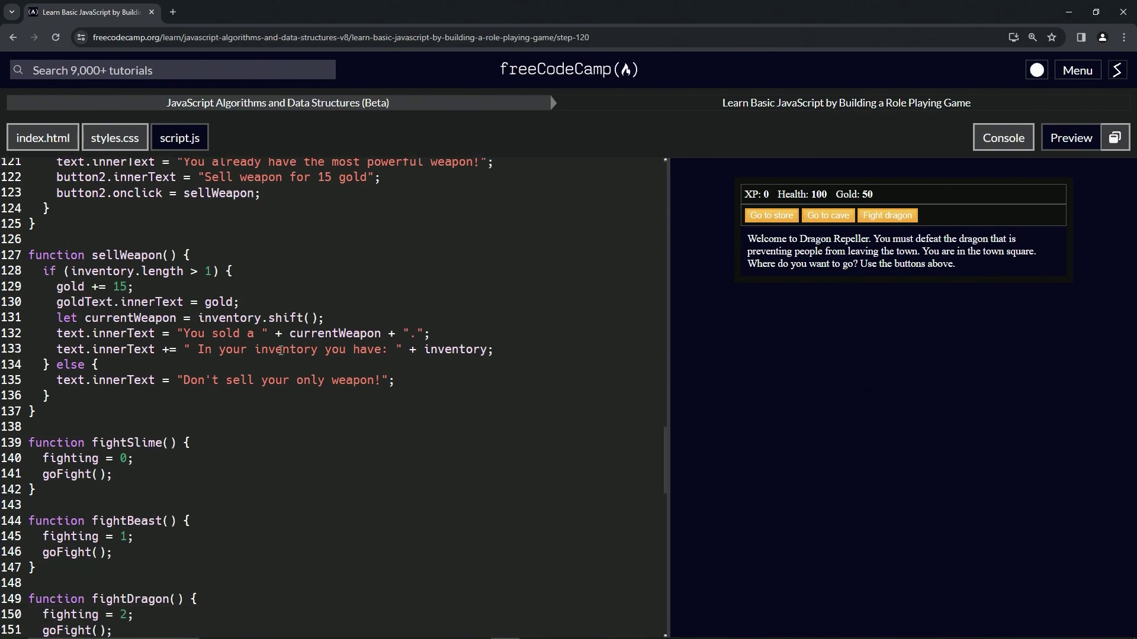
{"action": "scroll", "coordinate": [283, 349], "scroll_direction": "down", "scroll_amount": 2}
{"action": "scroll", "coordinate": [280, 350], "scroll_direction": "down", "scroll_amount": 2}
{"action": "scroll", "coordinate": [285, 355], "scroll_direction": "down", "scroll_amount": 4}
{"action": "scroll", "coordinate": [356, 418], "scroll_direction": "down", "scroll_amount": 3}
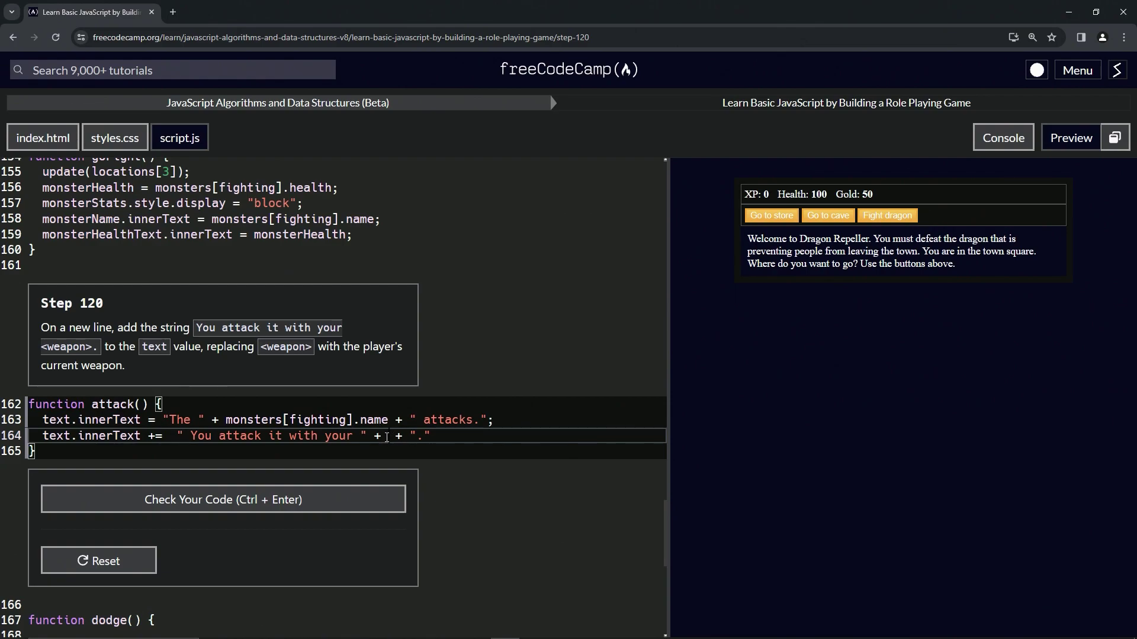
{"action": "type", "text": "cur"}
{"action": "type", "text": "rentWe"}
Step: Put currentWeapon between the plus signs on line 164 and check the code, which fails
{"action": "key", "text": "BackSpace"}
{"action": "key", "text": "BackSpace"}
{"action": "type", "text": "Weapon"}
{"action": "left_click", "coordinate": [256, 500]}
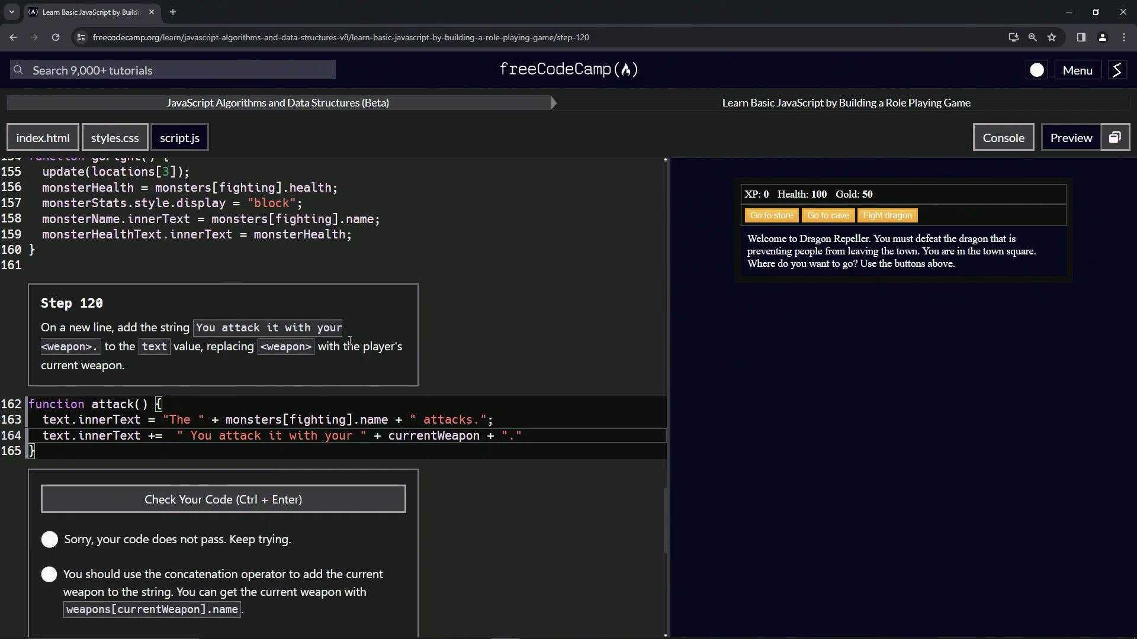
{"action": "scroll", "coordinate": [231, 445], "scroll_direction": "up", "scroll_amount": 3}
{"action": "scroll", "coordinate": [238, 386], "scroll_direction": "up", "scroll_amount": 1}
{"action": "scroll", "coordinate": [236, 386], "scroll_direction": "up", "scroll_amount": 2}
{"action": "scroll", "coordinate": [237, 386], "scroll_direction": "up", "scroll_amount": 1}
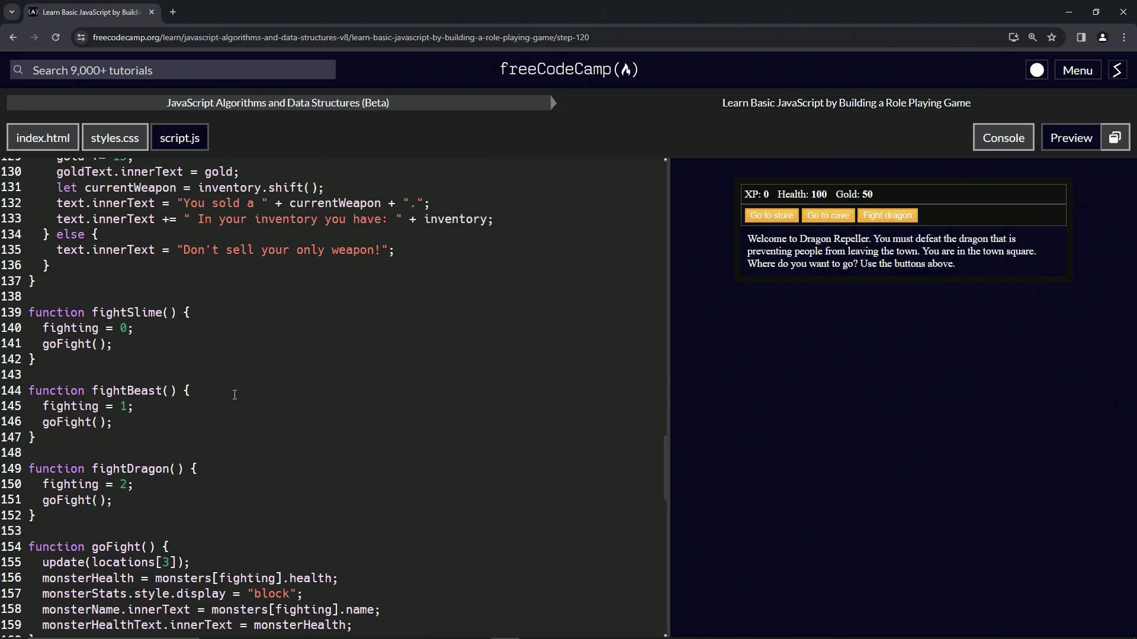
{"action": "scroll", "coordinate": [237, 387], "scroll_direction": "up", "scroll_amount": 3}
{"action": "scroll", "coordinate": [235, 395], "scroll_direction": "up", "scroll_amount": 1}
{"action": "scroll", "coordinate": [231, 405], "scroll_direction": "up", "scroll_amount": 4}
{"action": "scroll", "coordinate": [231, 405], "scroll_direction": "up", "scroll_amount": 4}
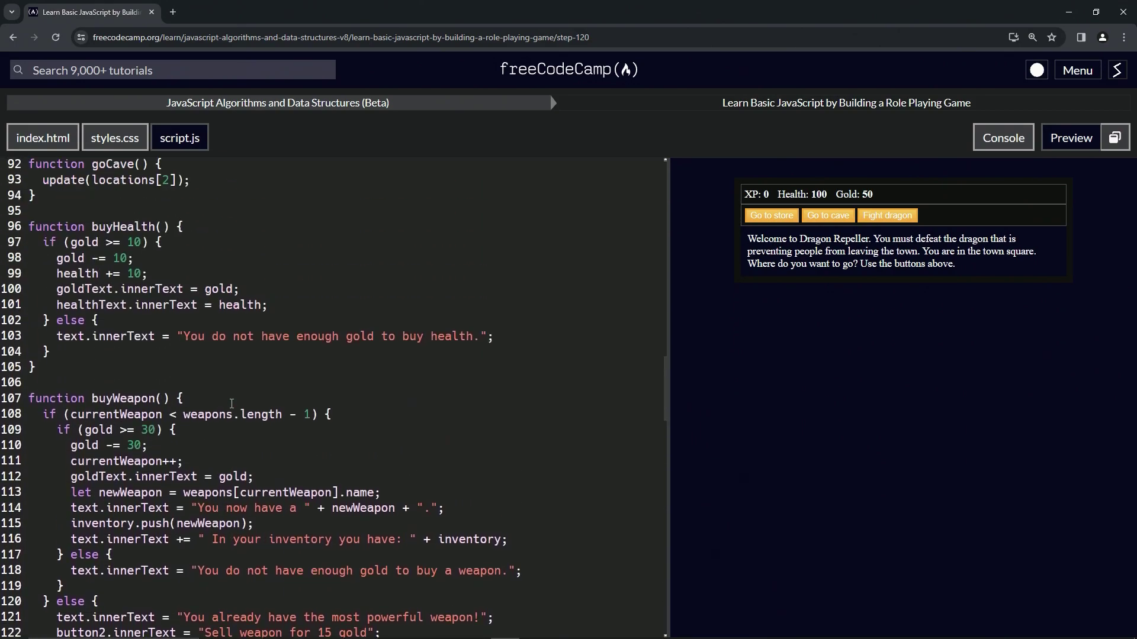
{"action": "scroll", "coordinate": [227, 400], "scroll_direction": "up", "scroll_amount": 5}
{"action": "scroll", "coordinate": [214, 382], "scroll_direction": "up", "scroll_amount": 3}
{"action": "scroll", "coordinate": [200, 363], "scroll_direction": "up", "scroll_amount": 1}
{"action": "scroll", "coordinate": [199, 363], "scroll_direction": "up", "scroll_amount": 4}
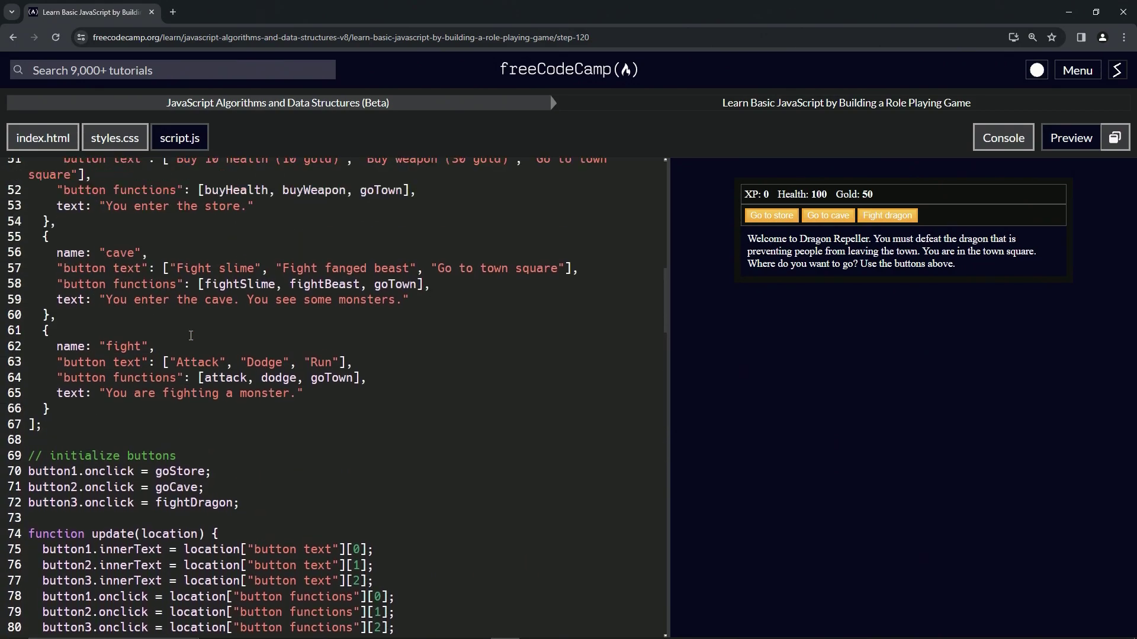
{"action": "scroll", "coordinate": [198, 355], "scroll_direction": "up", "scroll_amount": 4}
{"action": "scroll", "coordinate": [194, 346], "scroll_direction": "up", "scroll_amount": 5}
{"action": "scroll", "coordinate": [190, 335], "scroll_direction": "up", "scroll_amount": 4}
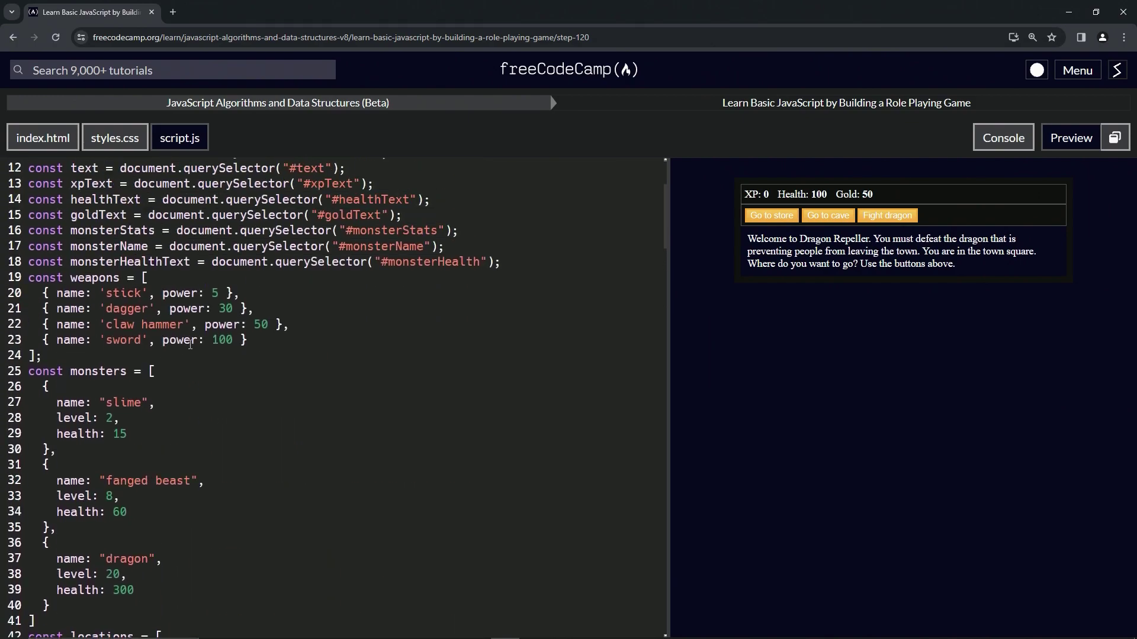
{"action": "scroll", "coordinate": [169, 338], "scroll_direction": "up", "scroll_amount": 4}
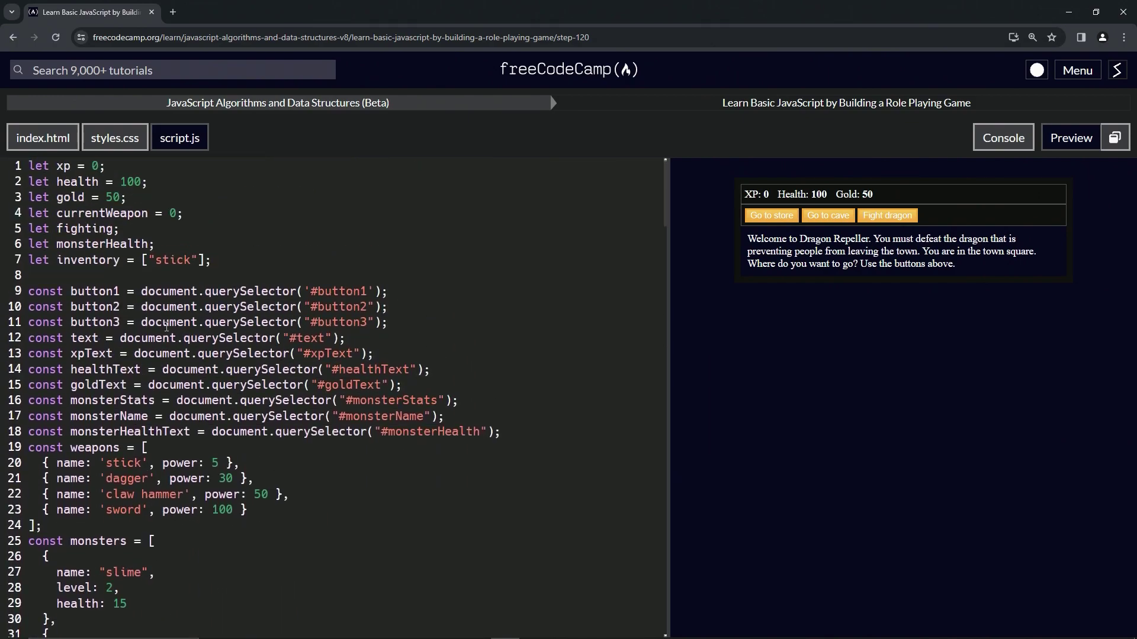
{"action": "scroll", "coordinate": [127, 213], "scroll_direction": "down", "scroll_amount": 6}
{"action": "scroll", "coordinate": [138, 240], "scroll_direction": "down", "scroll_amount": 5}
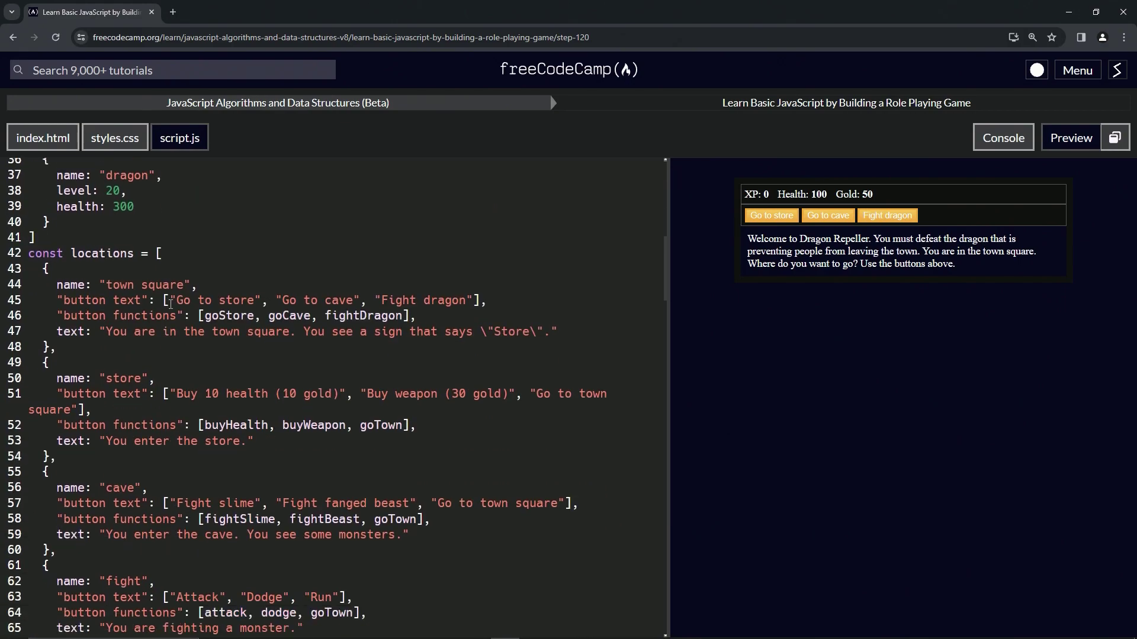
{"action": "scroll", "coordinate": [149, 265], "scroll_direction": "down", "scroll_amount": 7}
{"action": "scroll", "coordinate": [160, 291], "scroll_direction": "down", "scroll_amount": 5}
{"action": "scroll", "coordinate": [171, 315], "scroll_direction": "down", "scroll_amount": 5}
{"action": "scroll", "coordinate": [171, 321], "scroll_direction": "down", "scroll_amount": 4}
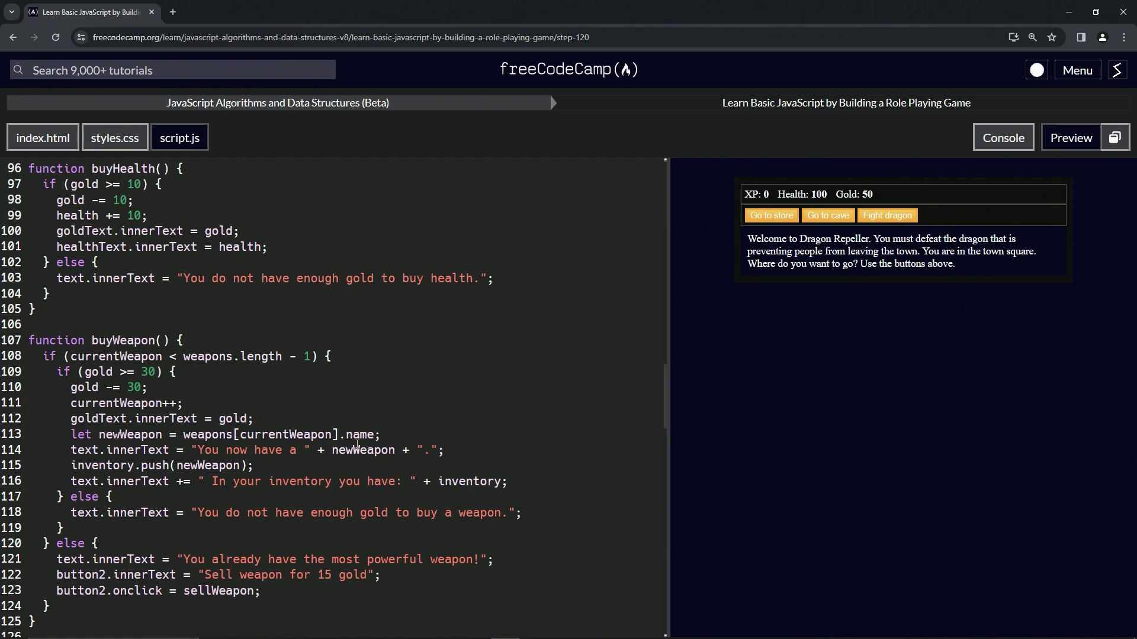
{"action": "scroll", "coordinate": [357, 444], "scroll_direction": "down", "scroll_amount": 8}
{"action": "scroll", "coordinate": [355, 453], "scroll_direction": "down", "scroll_amount": 8}
{"action": "scroll", "coordinate": [353, 462], "scroll_direction": "down", "scroll_amount": 6}
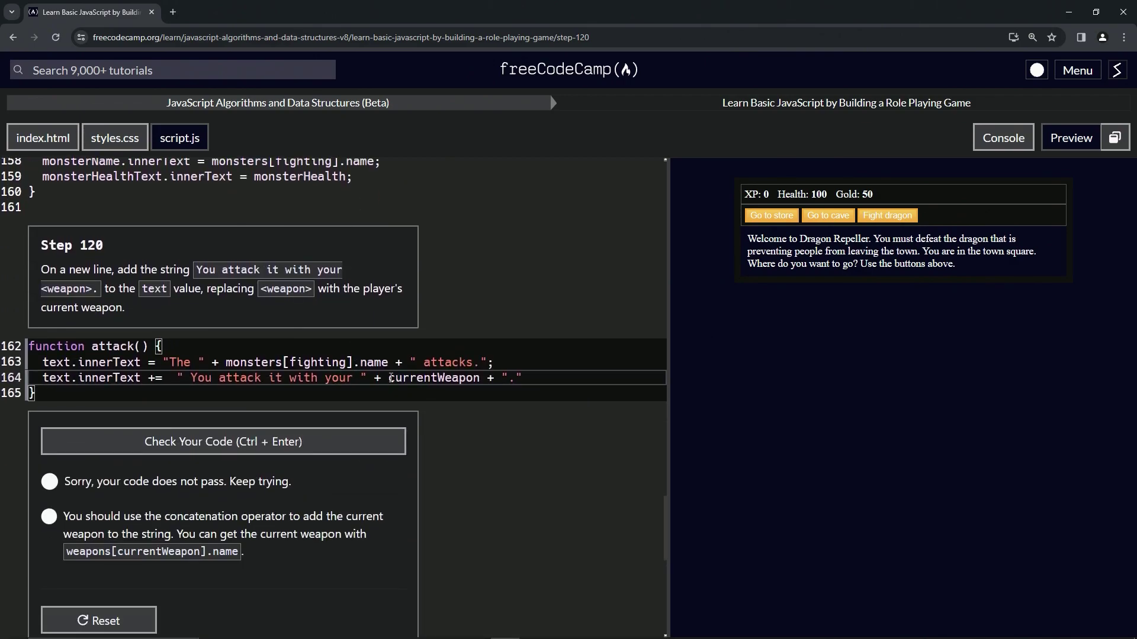
Step: Replace currentWeapon on line 164 with weapons[currentWeapon].name
{"action": "left_click_drag", "start_coordinate": [389, 377], "coordinate": [482, 377]}
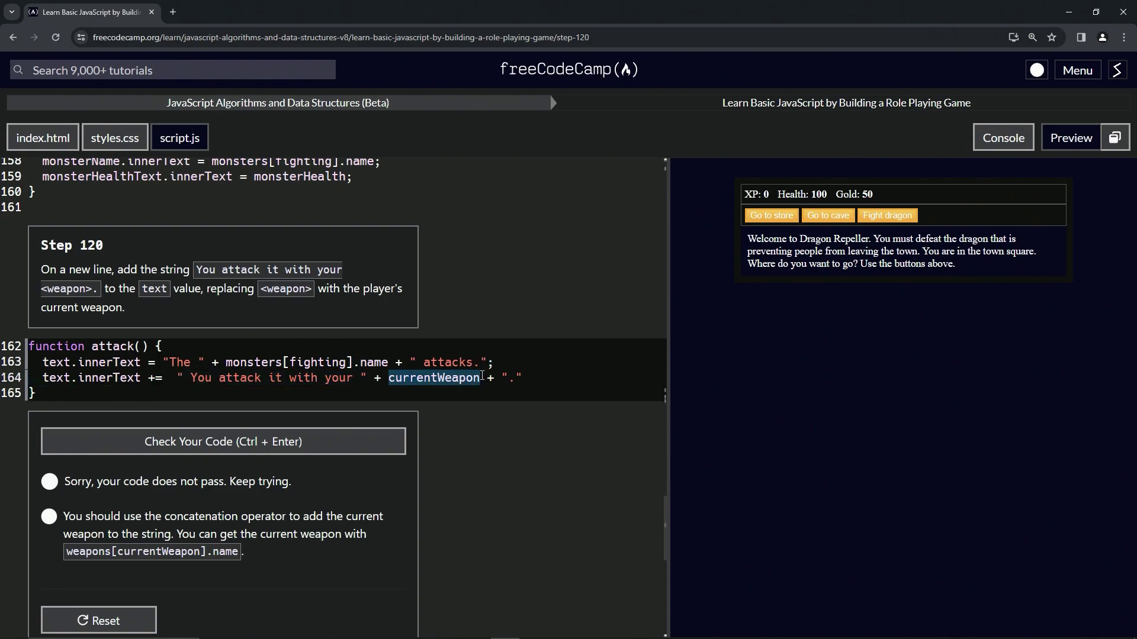
{"action": "type", "text": "weapons"}
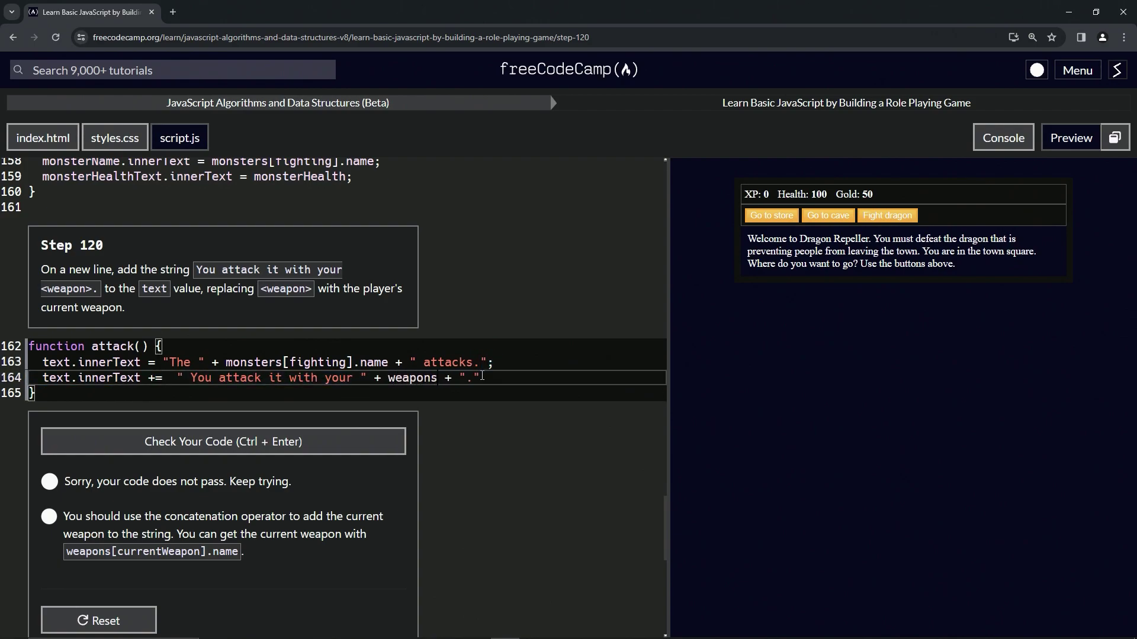
{"action": "type", "text": "["}
{"action": "type", "text": "current"}
{"action": "type", "text": "Weapon"}
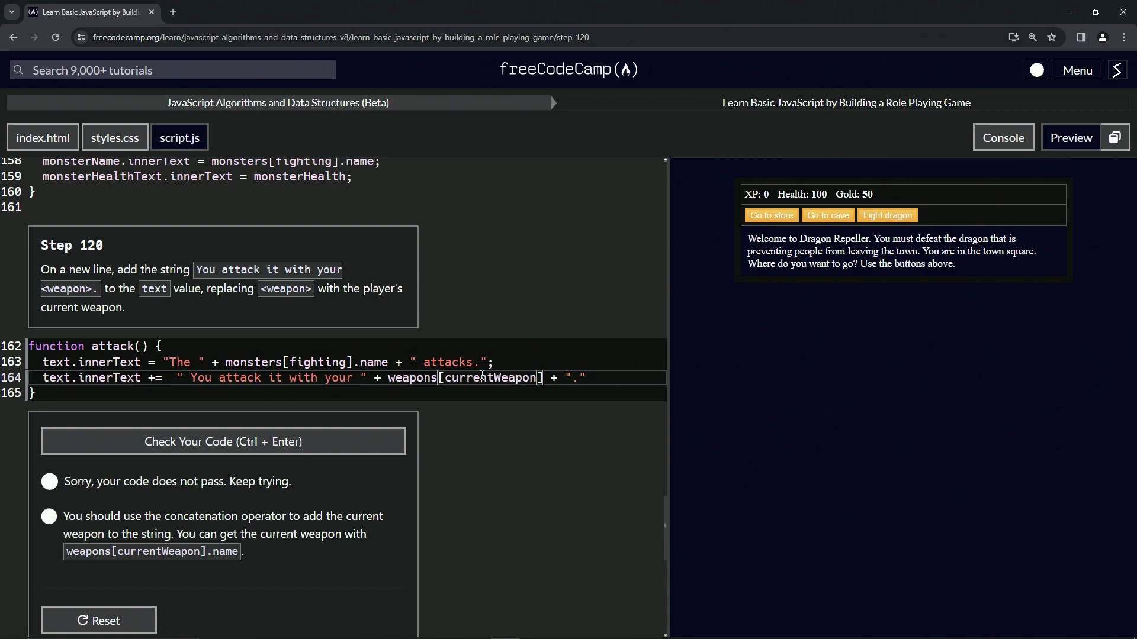
{"action": "key", "text": "Right"}
{"action": "type", "text": ".na"}
{"action": "type", "text": "me"}
{"action": "left_click", "coordinate": [193, 392]}
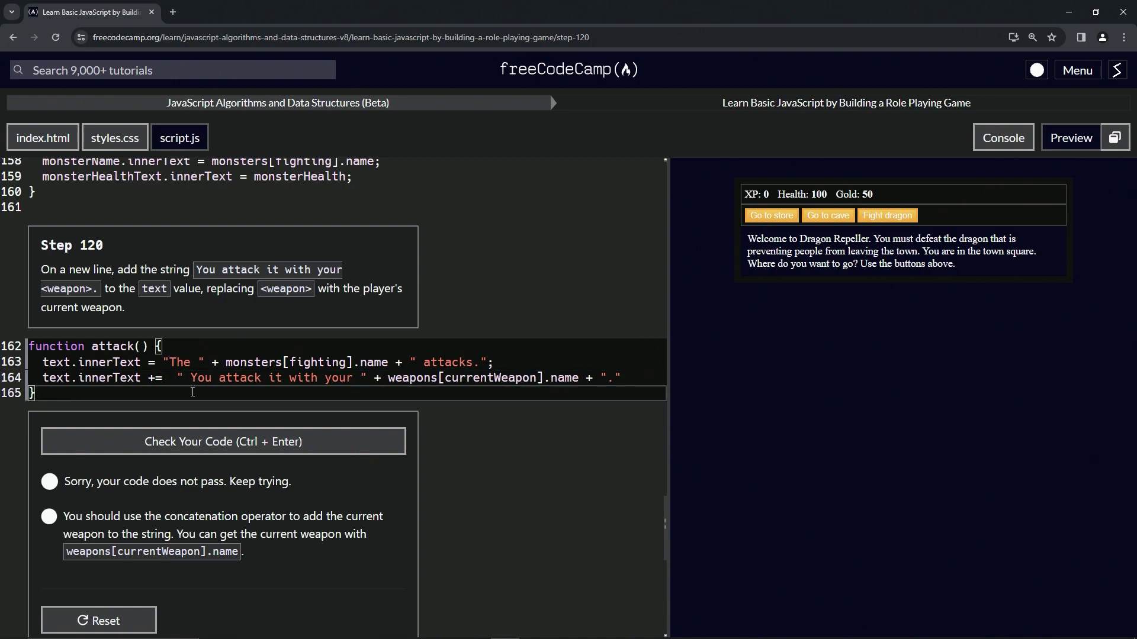
Step: Add fightDragon() and attack() calls below the function, fixing the typos along the way
{"action": "key", "text": "Return"}
{"action": "key", "text": "Return"}
{"action": "type", "text": "dr"}
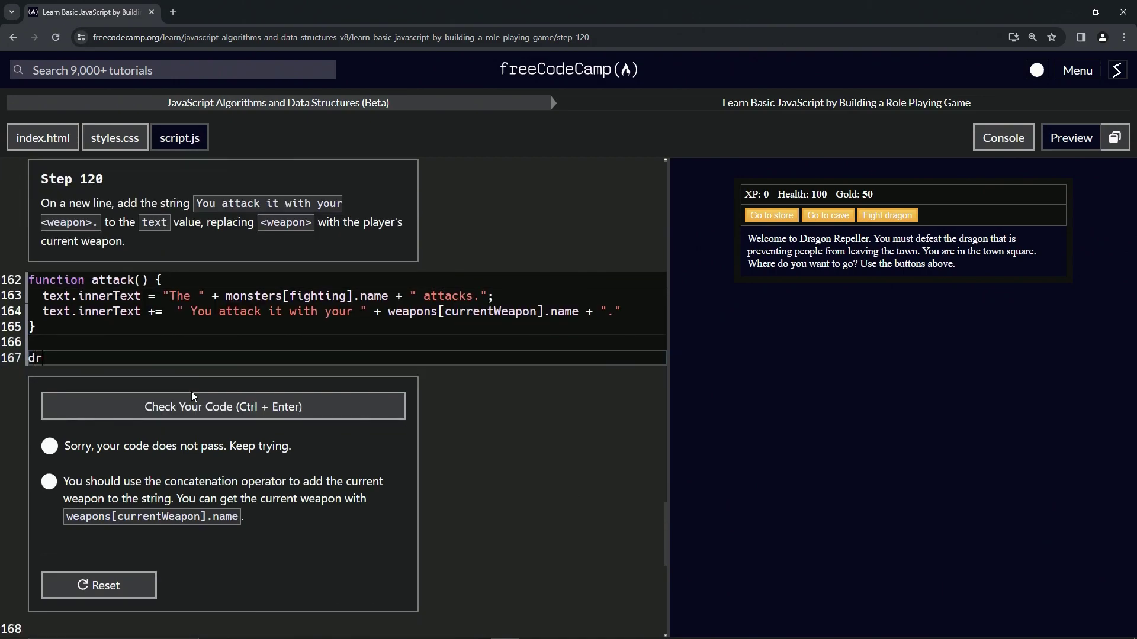
{"action": "key", "text": "BackSpace"}
{"action": "key", "text": "BackSpace"}
{"action": "type", "text": "fi"}
{"action": "type", "text": "ghtDrap"}
{"action": "key", "text": "BackSpace"}
{"action": "type", "text": "gon"}
{"action": "type", "text": "("}
{"action": "type", "text": ")"}
{"action": "key", "text": "Return"}
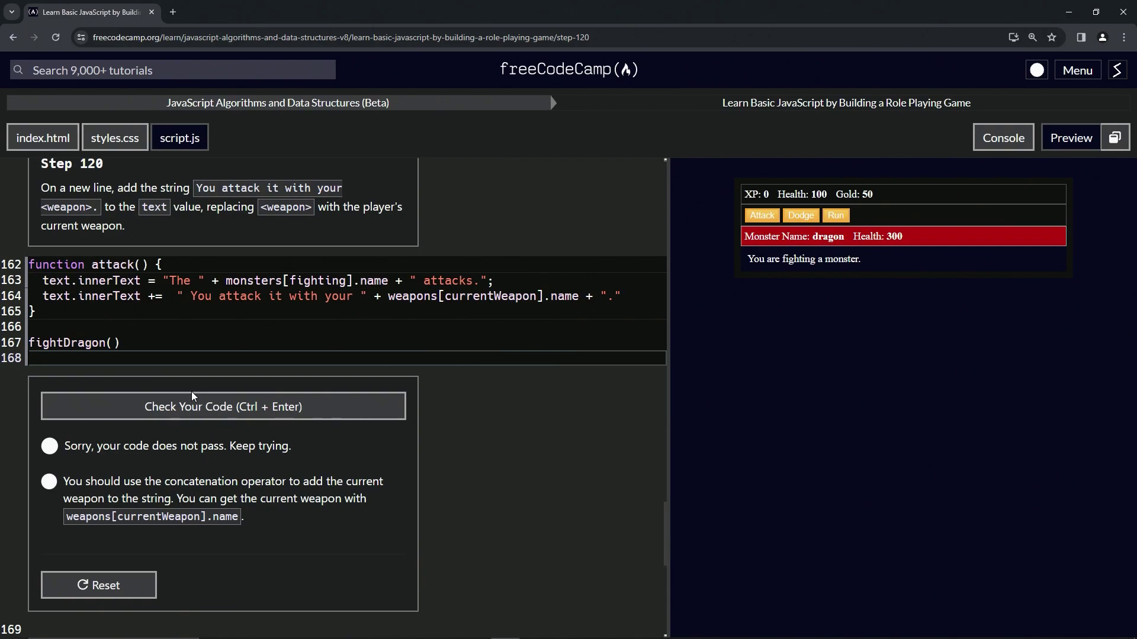
{"action": "type", "text": "attack("}
{"action": "key", "text": "BackSpace"}
{"action": "type", "text": "0"}
{"action": "key", "text": "BackSpace"}
{"action": "type", "text": "()"}
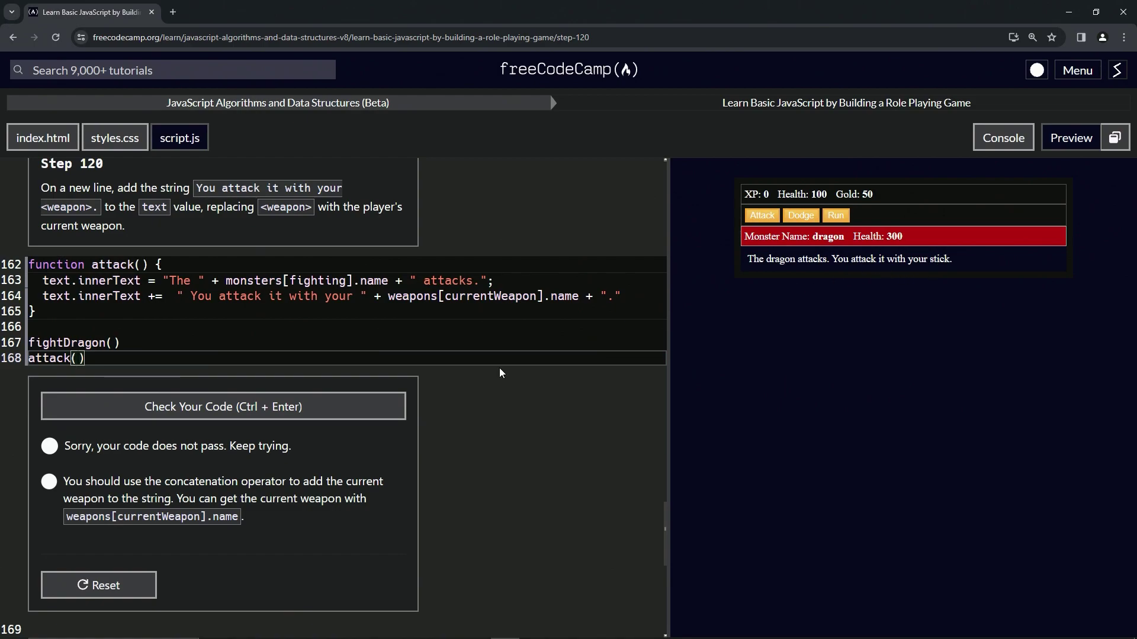
Step: Pass the Step 120 tests and submit the code to open Step 121
{"action": "left_click", "coordinate": [206, 406]}
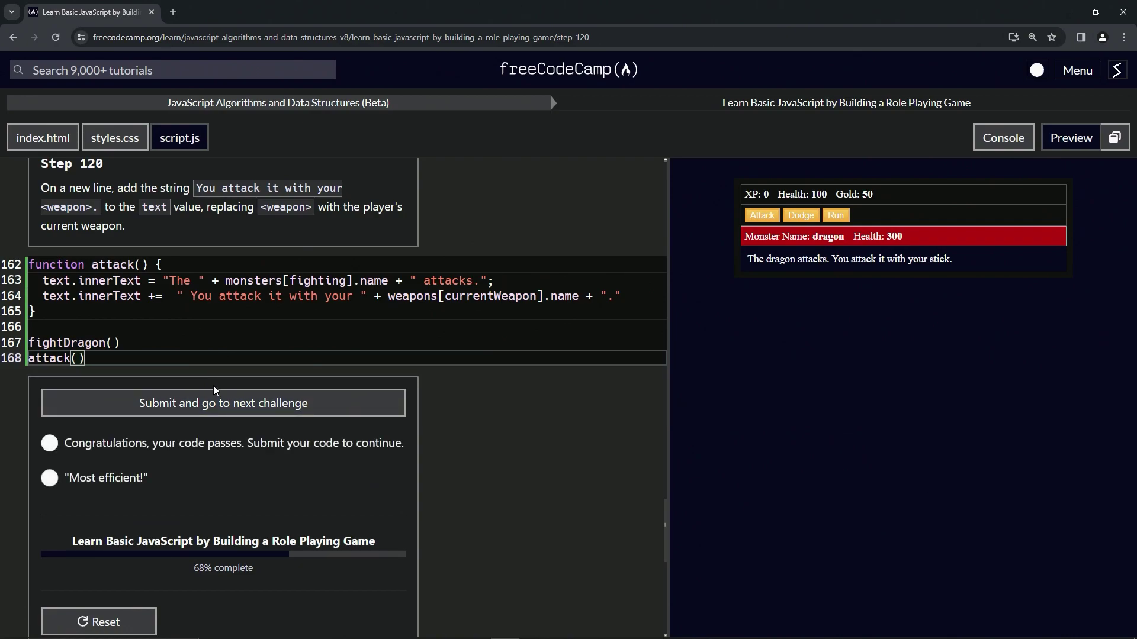
{"action": "left_click", "coordinate": [215, 405]}
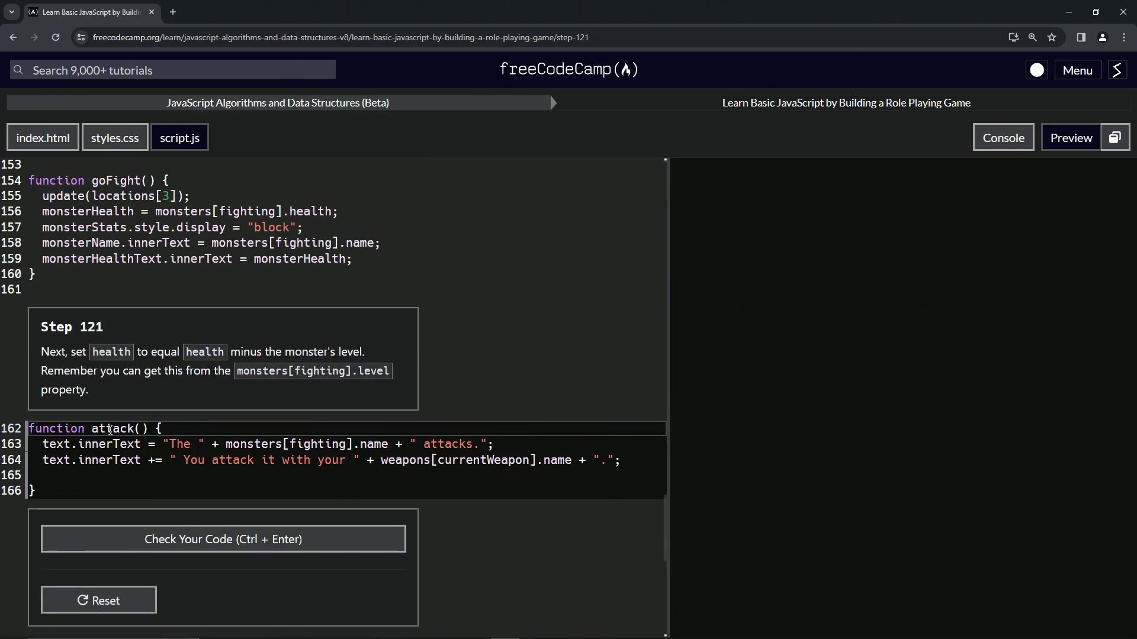